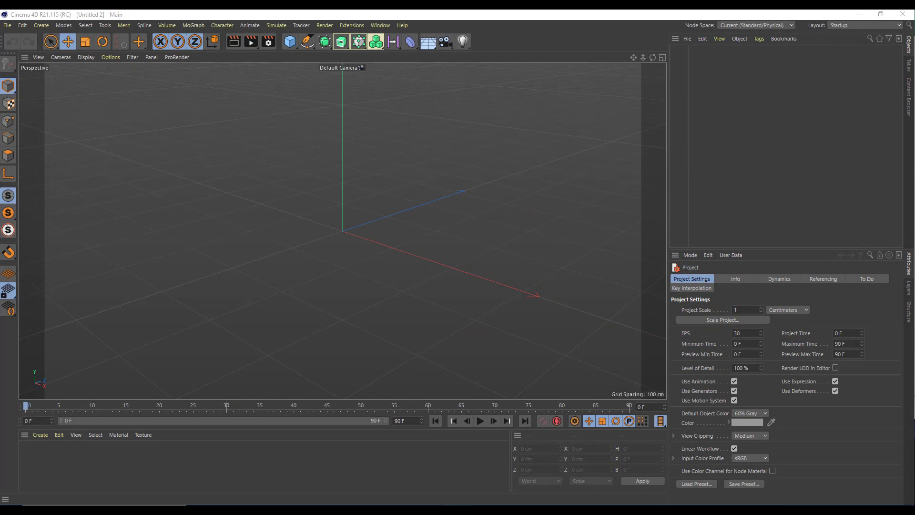
- Add a Figure primitive to the empty scene, keeping its default height of 180 cm
alt+drag(530, 156, 442, 173)
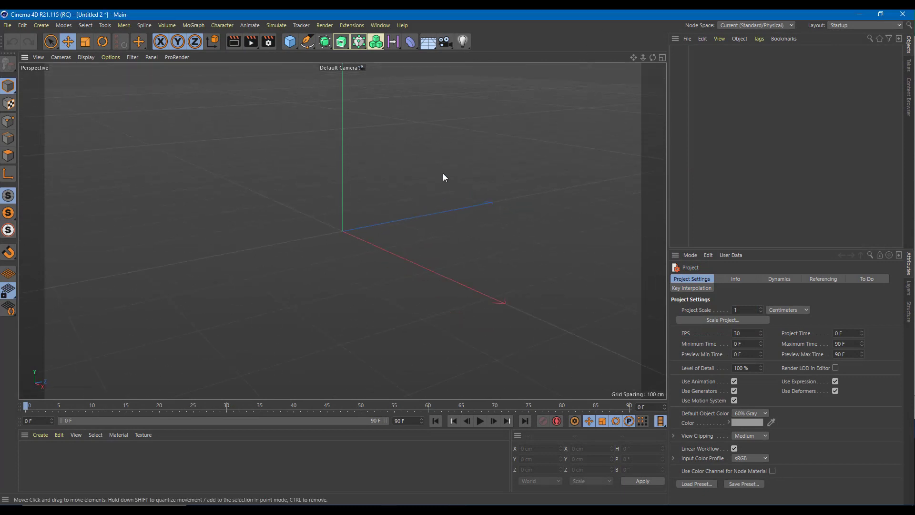
click(293, 45)
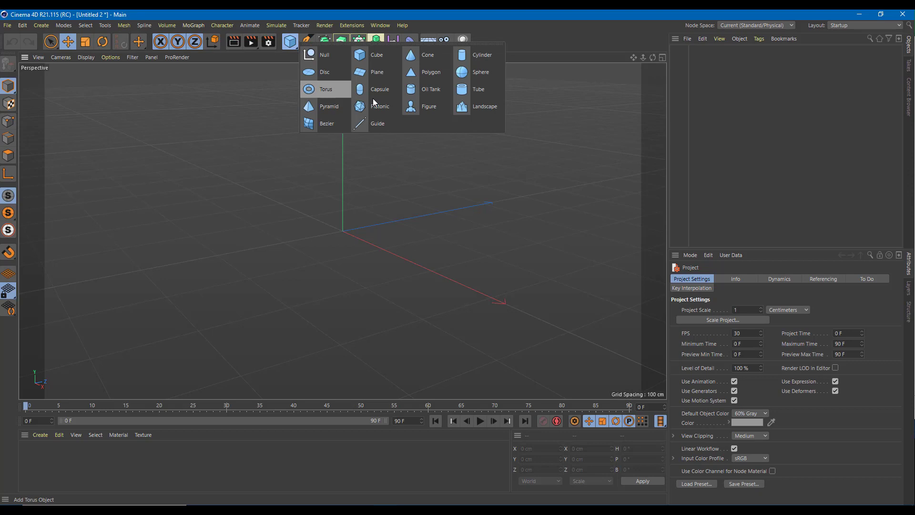
click(425, 107)
alt+drag(424, 154, 452, 195)
scroll(443, 210, up, 3)
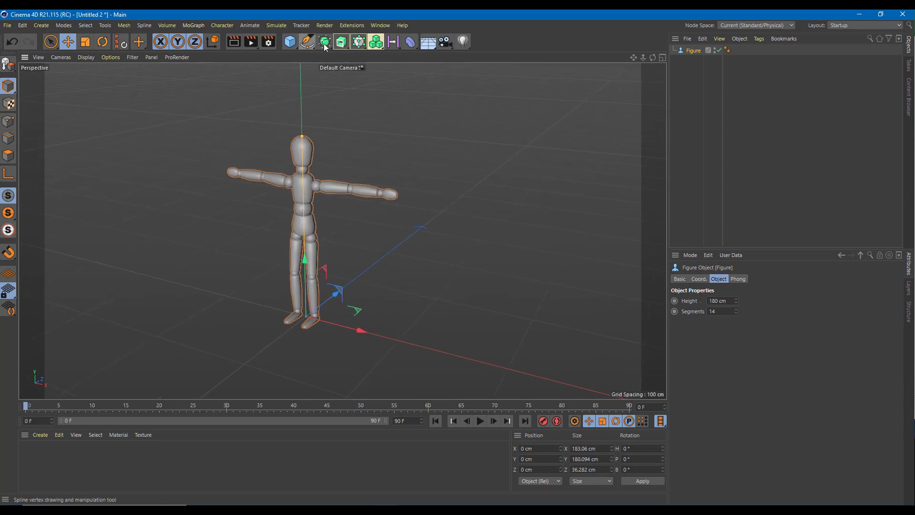
- Add a Sphere primitive and move it beside the figure, to about X 190 cm and Y 69 cm
click(290, 45)
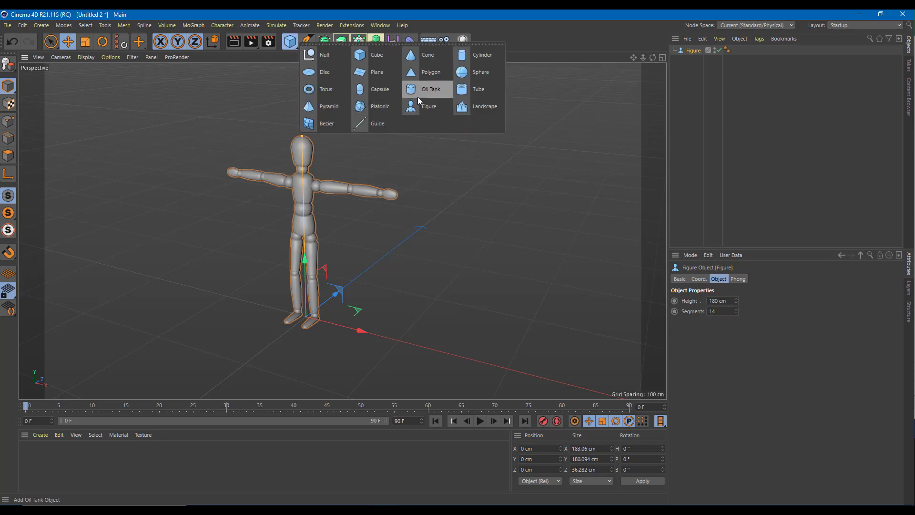
click(468, 74)
drag(361, 331, 538, 381)
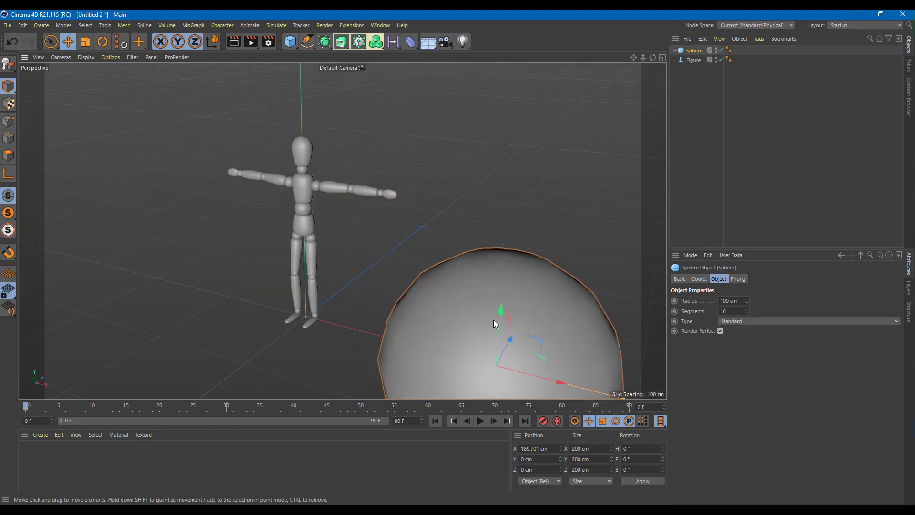
drag(496, 319, 476, 223)
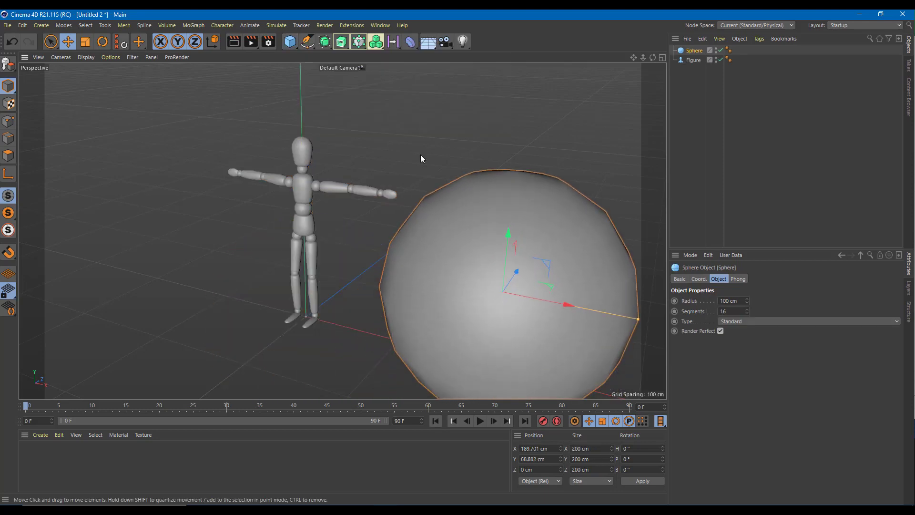
- Add a Boole generator and nest the figure as its first child and the sphere as its second
click(325, 47)
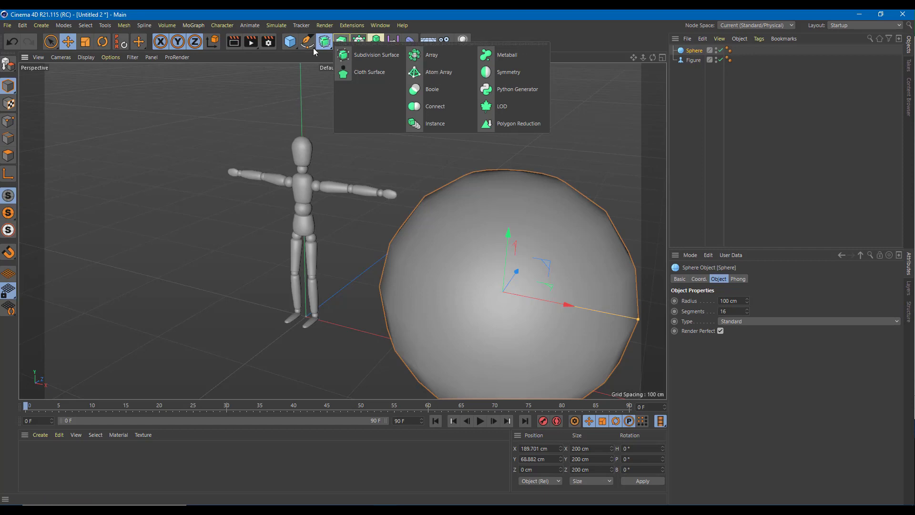
click(434, 92)
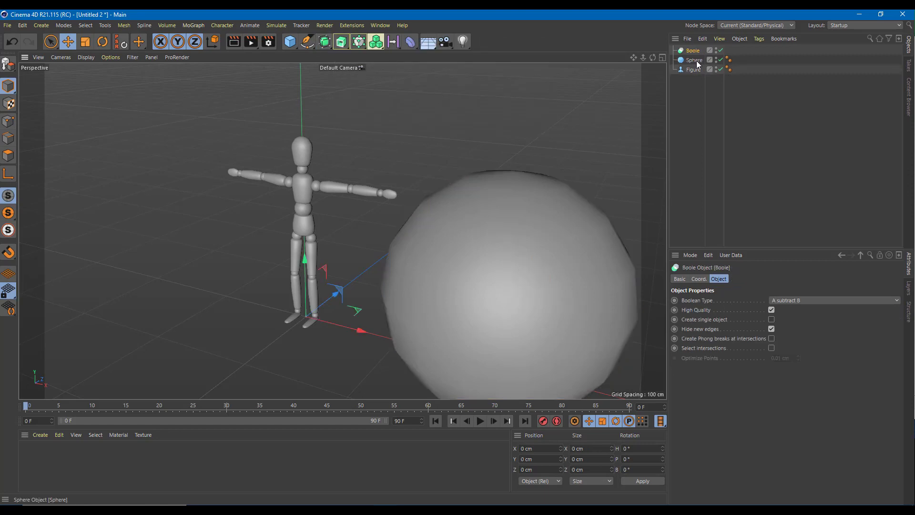
mouse_move(696, 61)
mouse_down()
mouse_move(691, 68)
mouse_move(692, 56)
mouse_up()
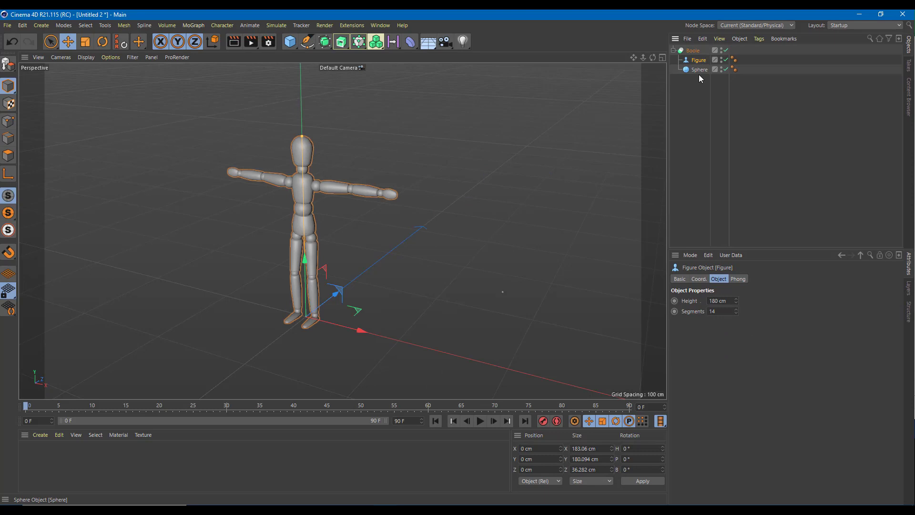
- Move the sphere over the figure's body, to about X 0.7 cm and Y 82.5 cm
click(699, 70)
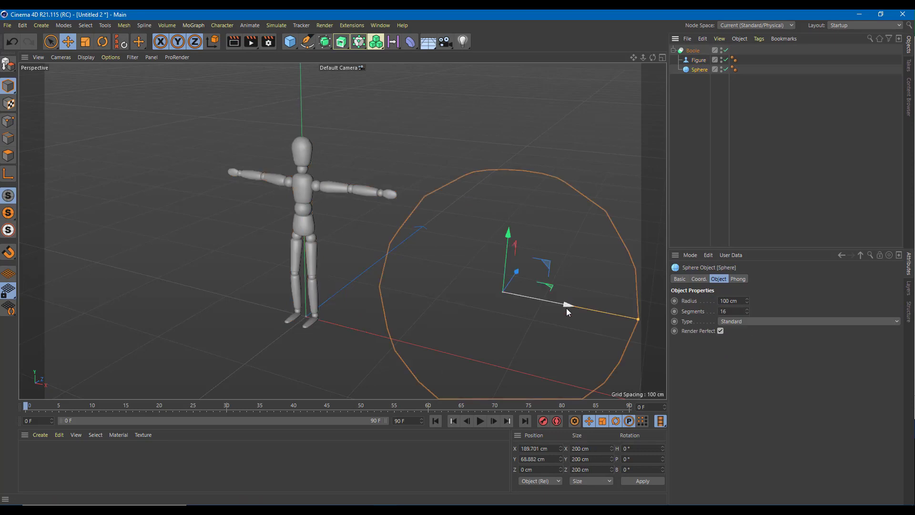
drag(567, 307, 350, 273)
drag(305, 197, 342, 71)
scroll(373, 172, down, 5)
alt+drag(399, 185, 366, 206)
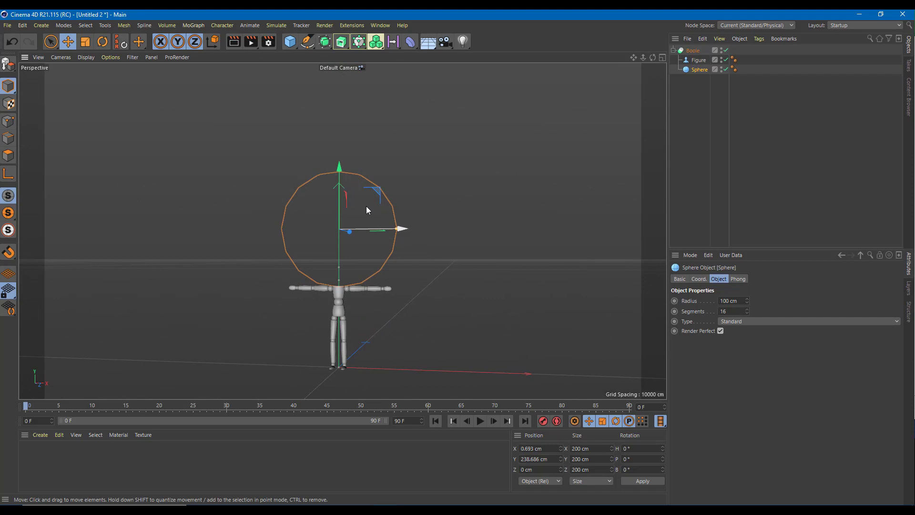
drag(341, 173, 365, 253)
- Scale the sphere uniformly to about 324 cm across so it encloses the whole figure
key(t)
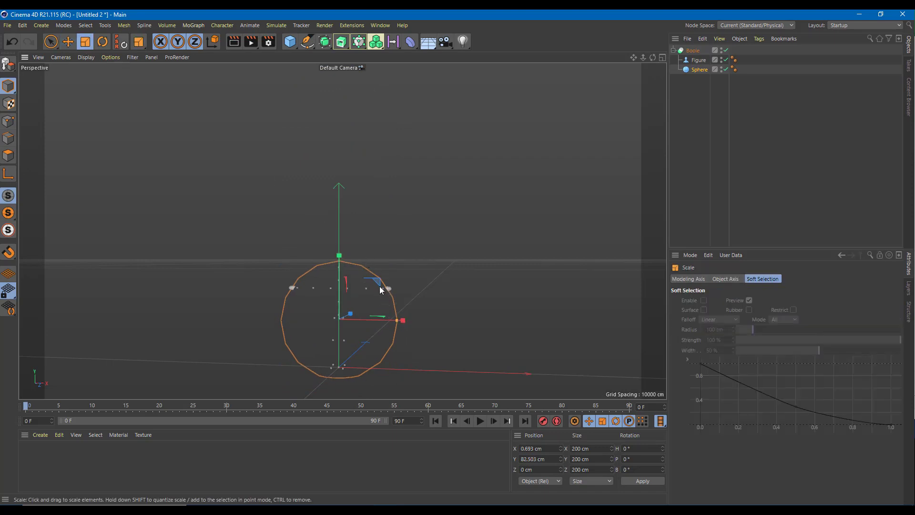
drag(382, 290, 432, 267)
click(50, 41)
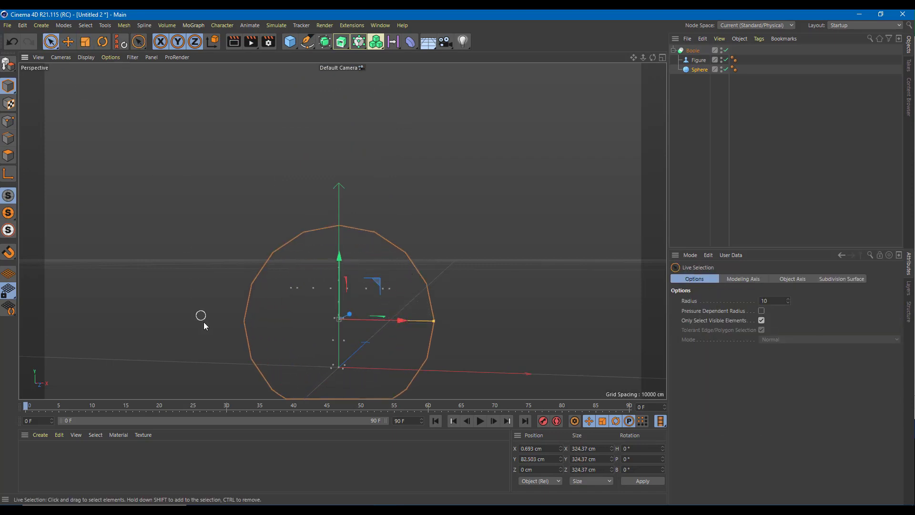
- Set the end of the animation timeline to frame 20
double_click(415, 421)
text(20)
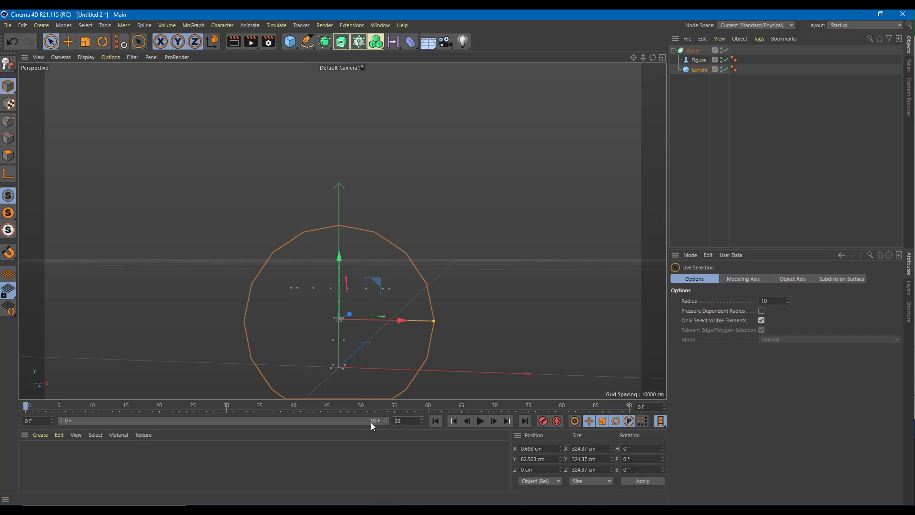
key(Return)
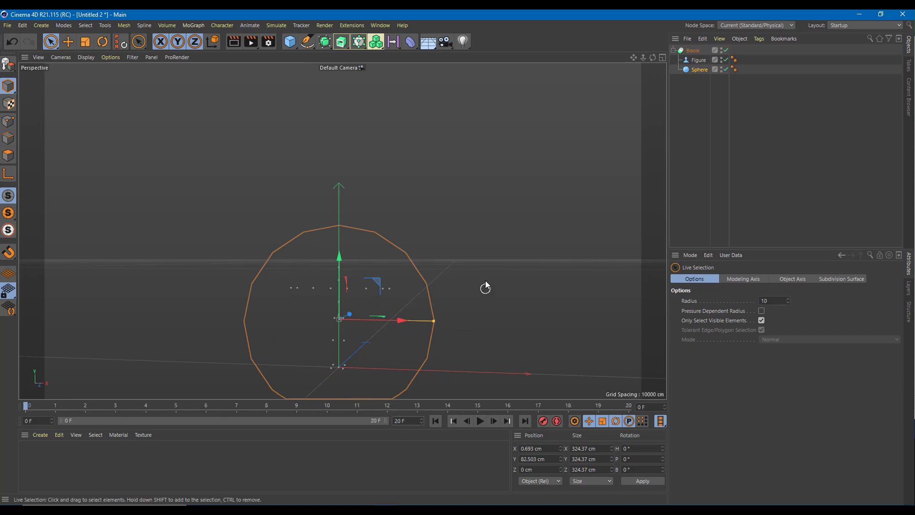
- With autokeying, animate the sphere from around the figure at frame 0 to about Y 383 cm at frame 20, and play it back
alt+drag(486, 288, 412, 227)
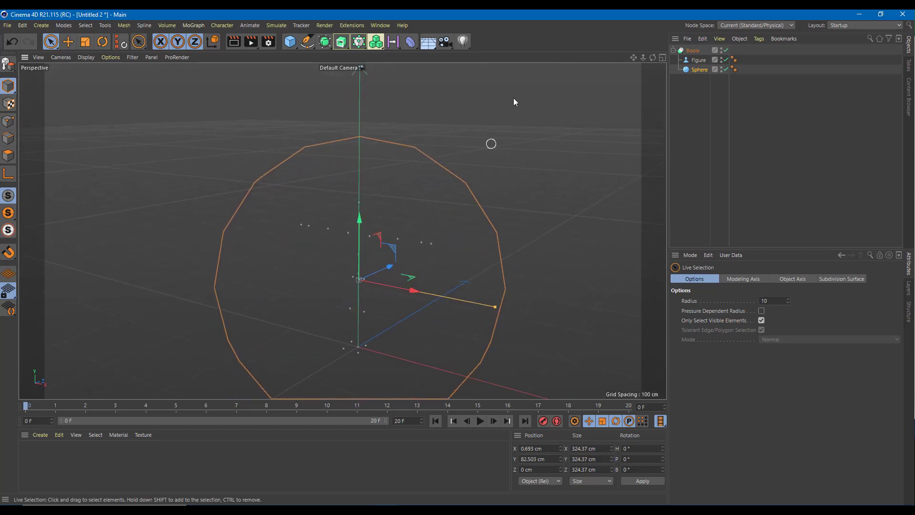
click(699, 69)
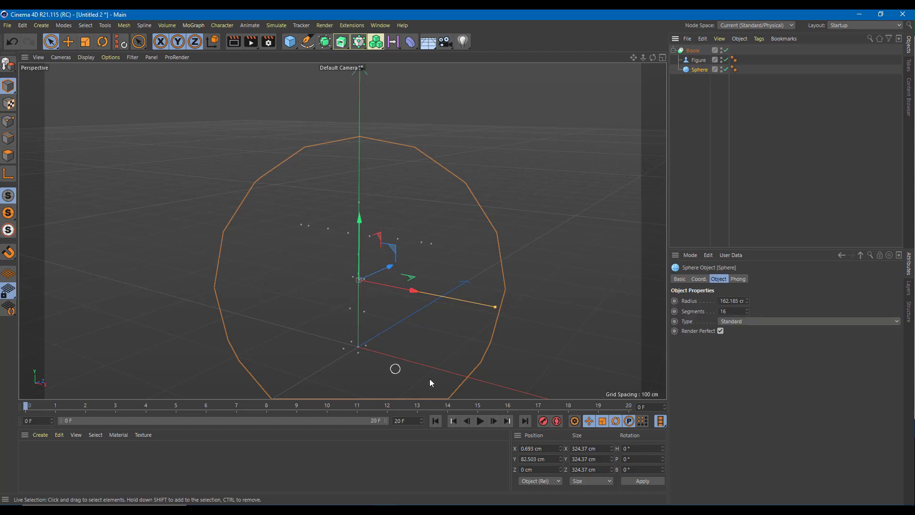
click(556, 421)
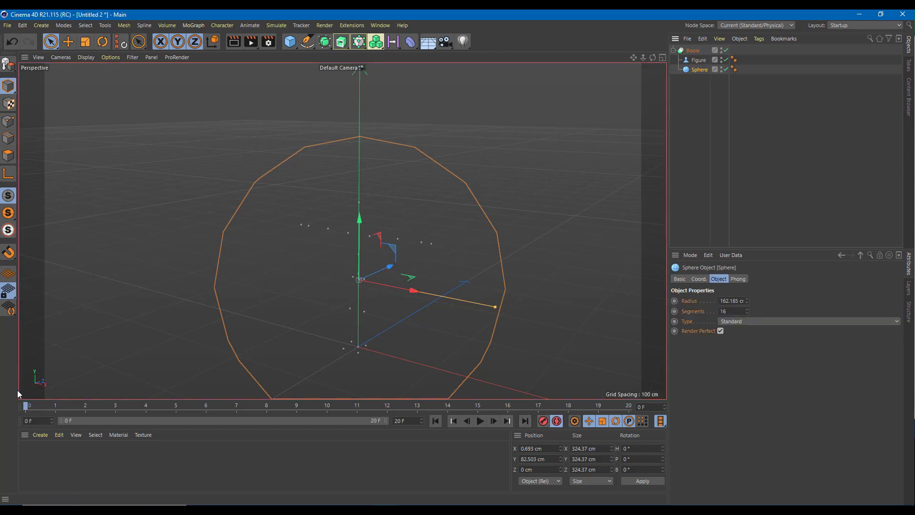
drag(361, 216, 367, 71)
click(629, 406)
click(493, 421)
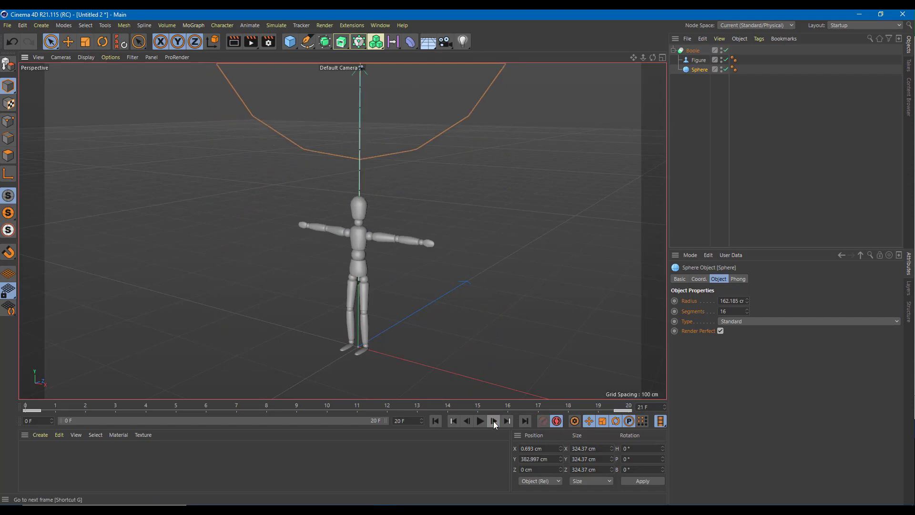
click(493, 422)
click(493, 421)
drag(603, 410, 1, 417)
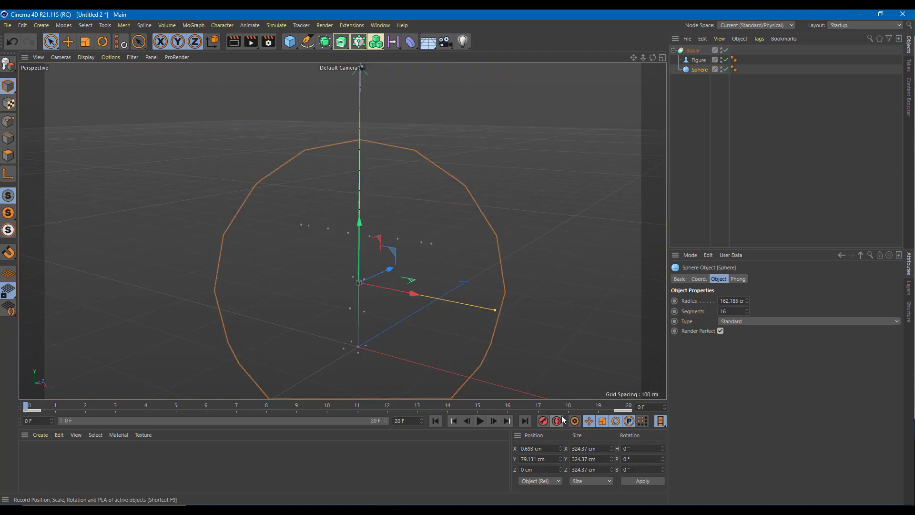
click(481, 421)
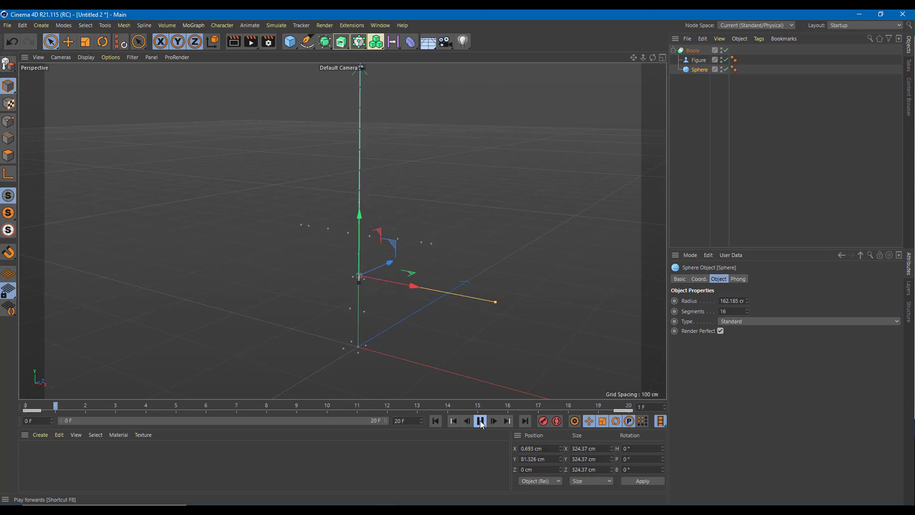
click(481, 421)
- Extend the timeline and its preview range to 40 frames and play the animation from frame 0
double_click(409, 421)
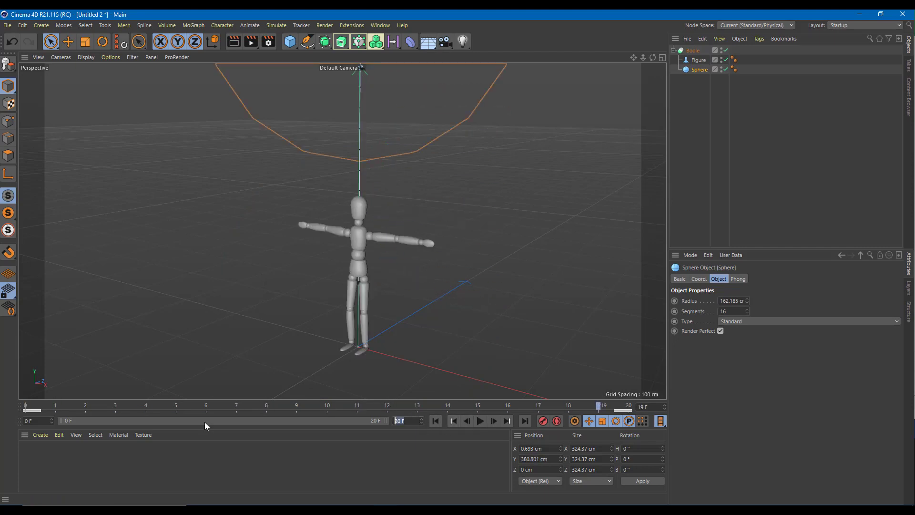
text(40)
key(Return)
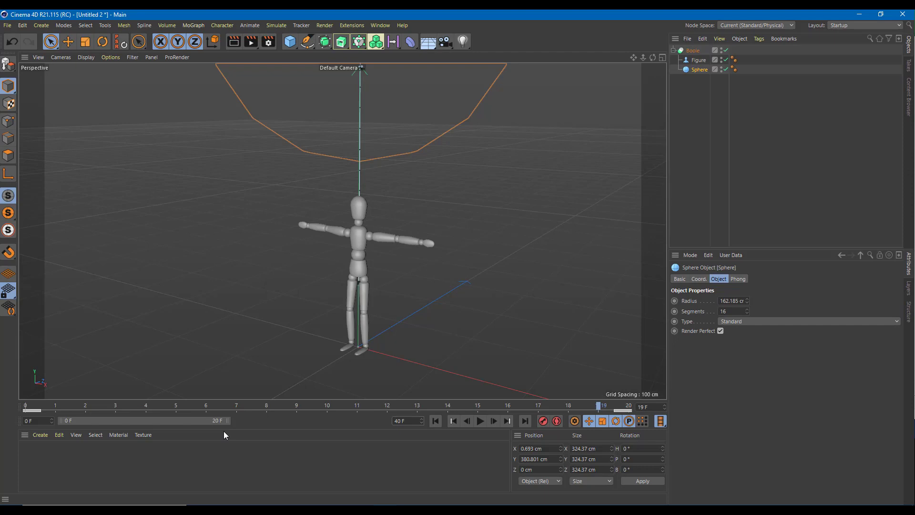
drag(226, 422, 515, 434)
drag(306, 412, 24, 412)
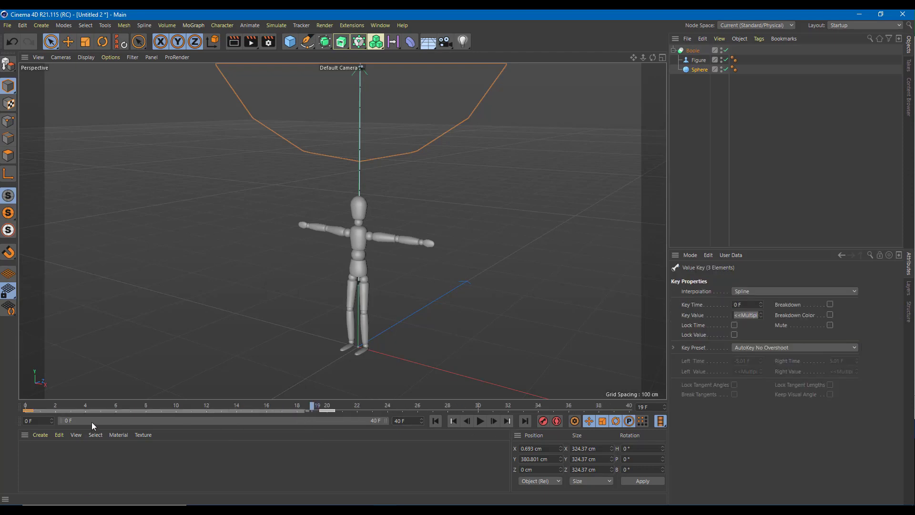
click(27, 406)
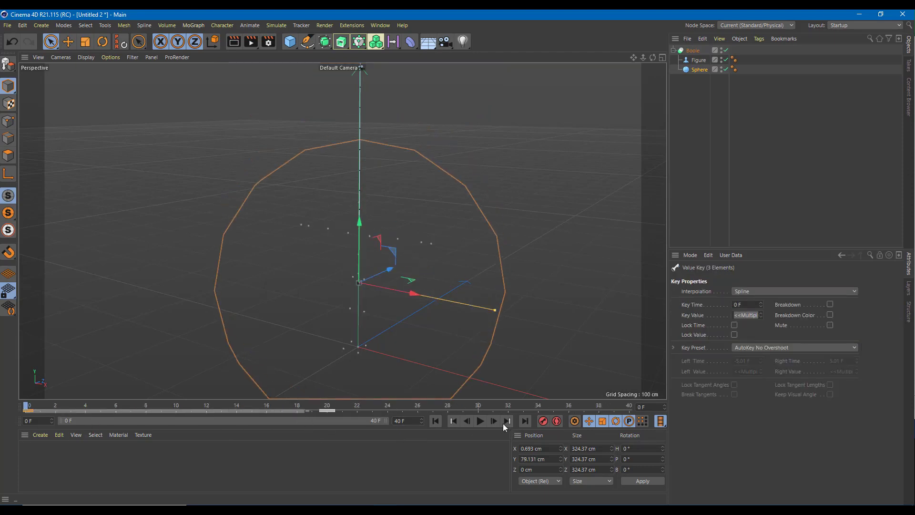
click(484, 422)
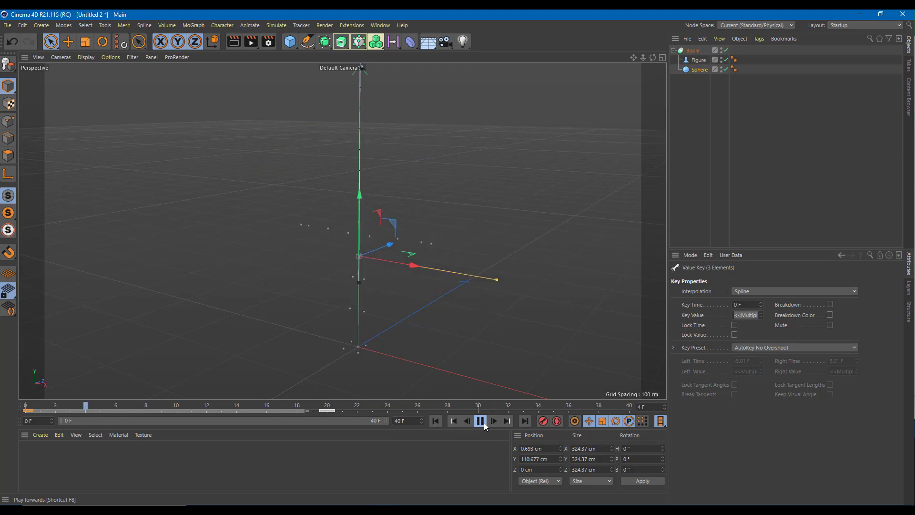
click(484, 422)
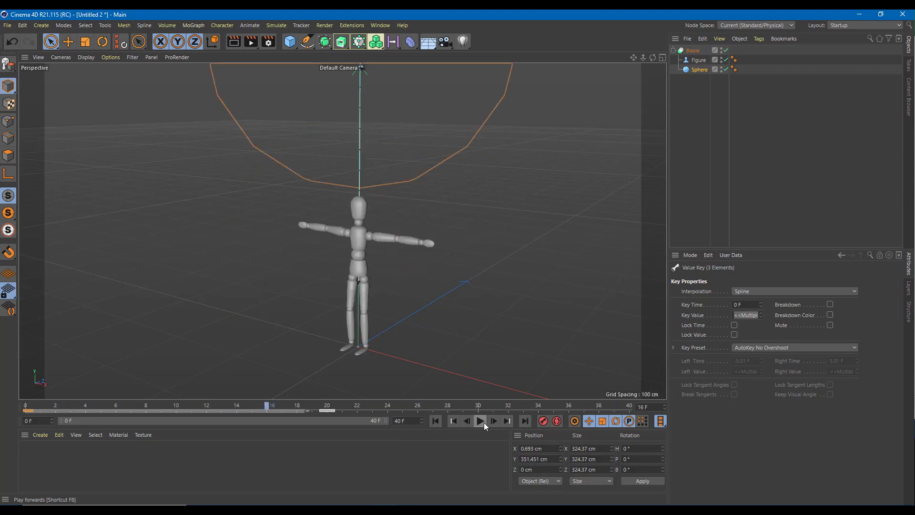
- Add a Floor object and a Physical Sky to the scene
scroll(364, 173, up, 5)
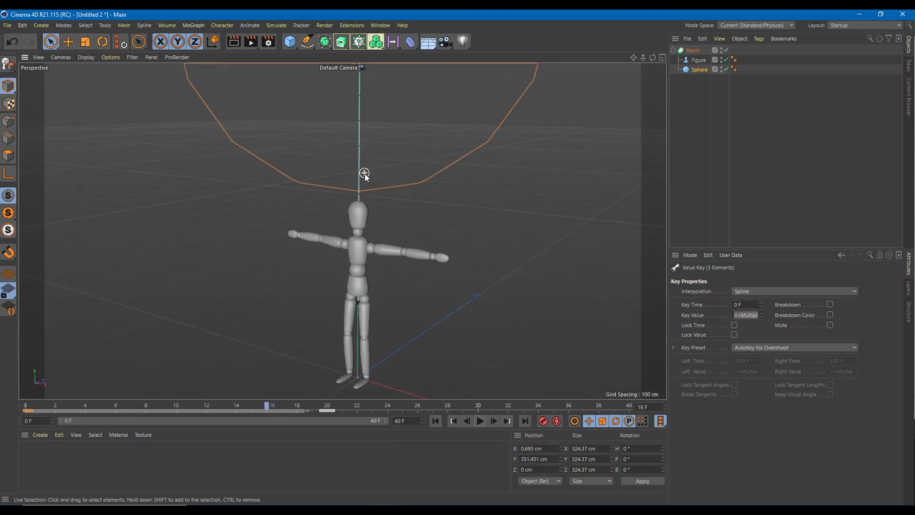
click(427, 42)
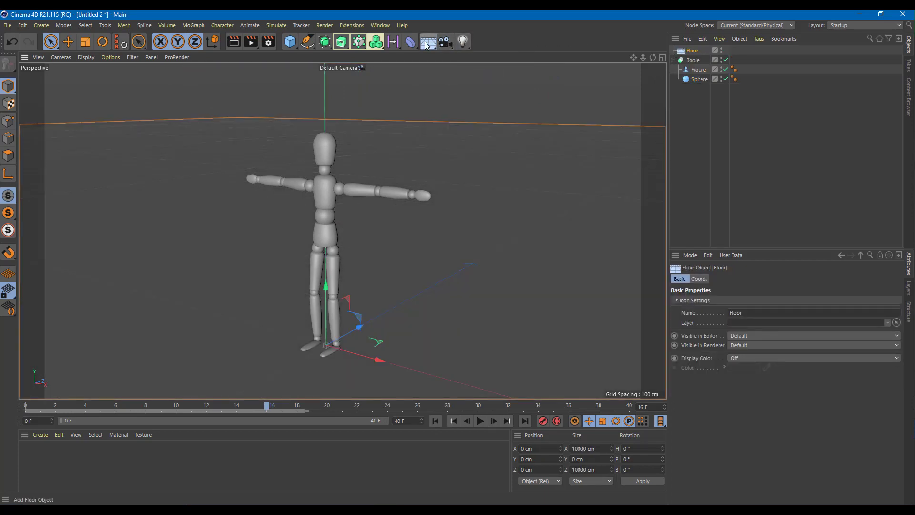
drag(428, 45, 548, 58)
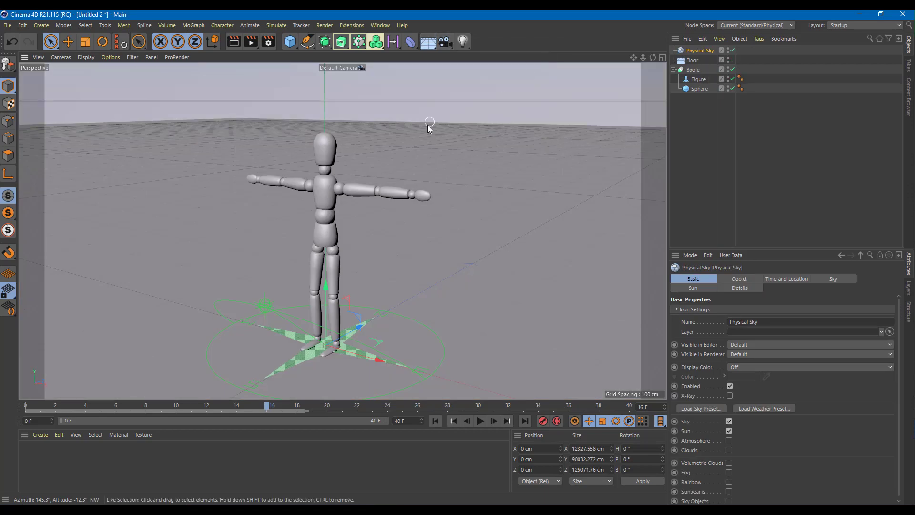
- Configure the render output to the 640 x 480 preset with the frame range set to All Frames
click(268, 41)
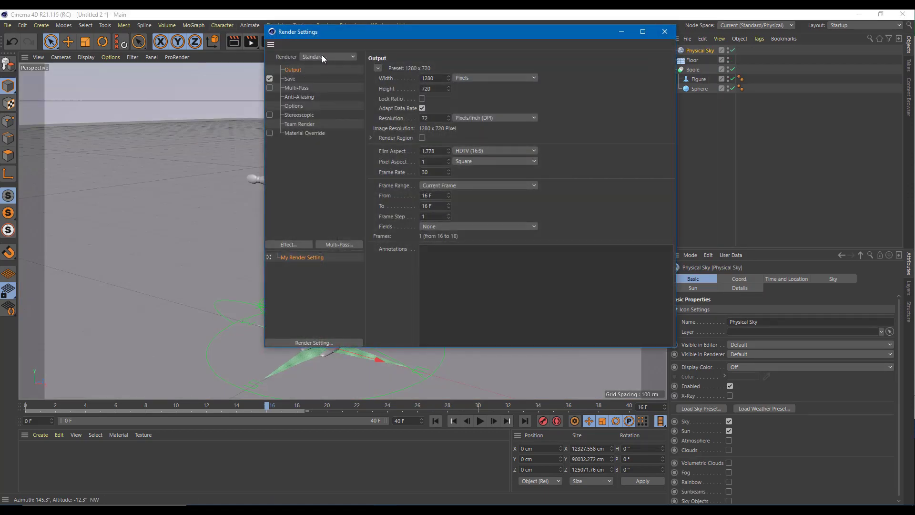
click(378, 68)
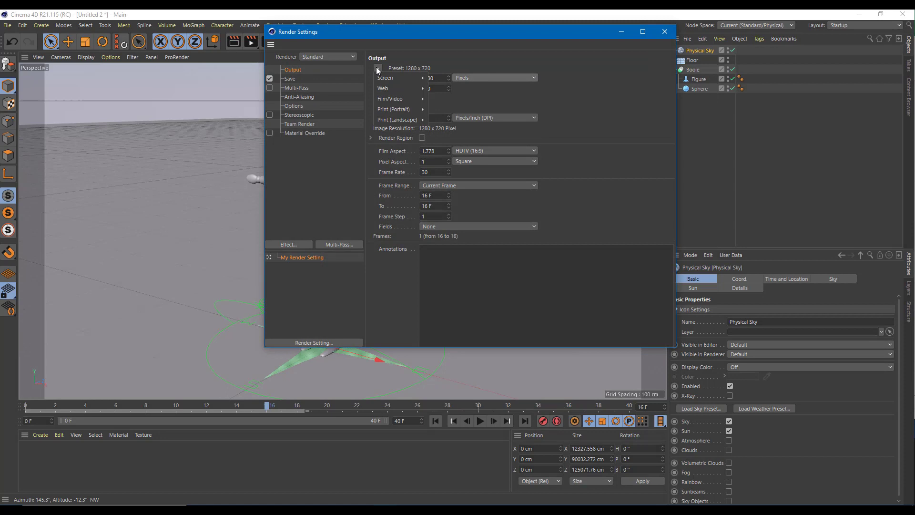
mouse_move(395, 77)
click(453, 109)
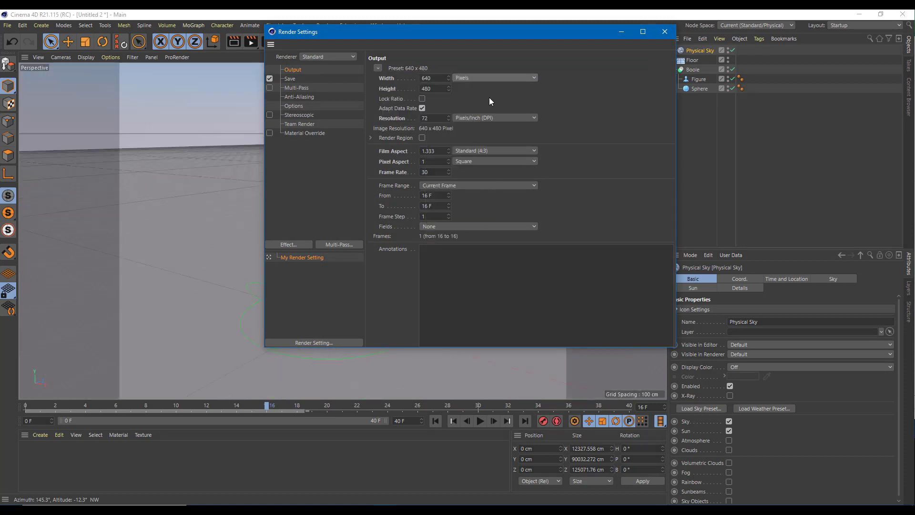
click(450, 185)
click(450, 216)
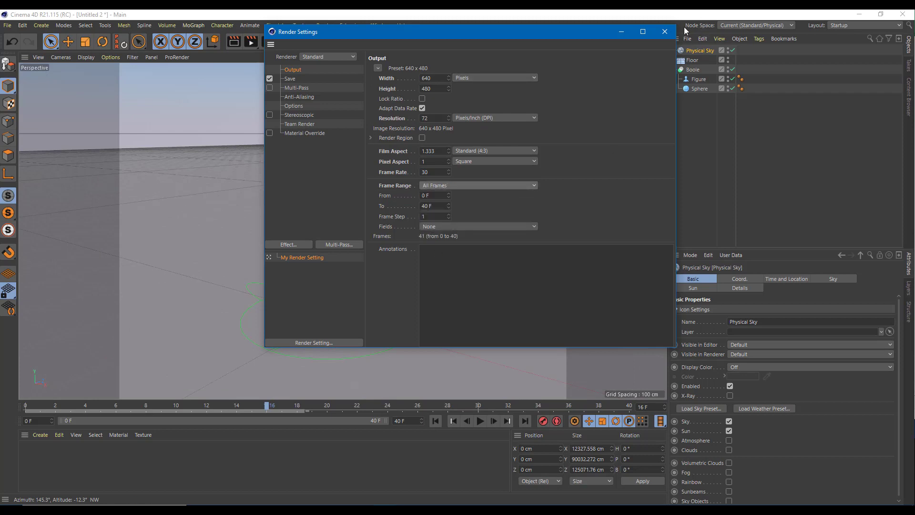
click(664, 31)
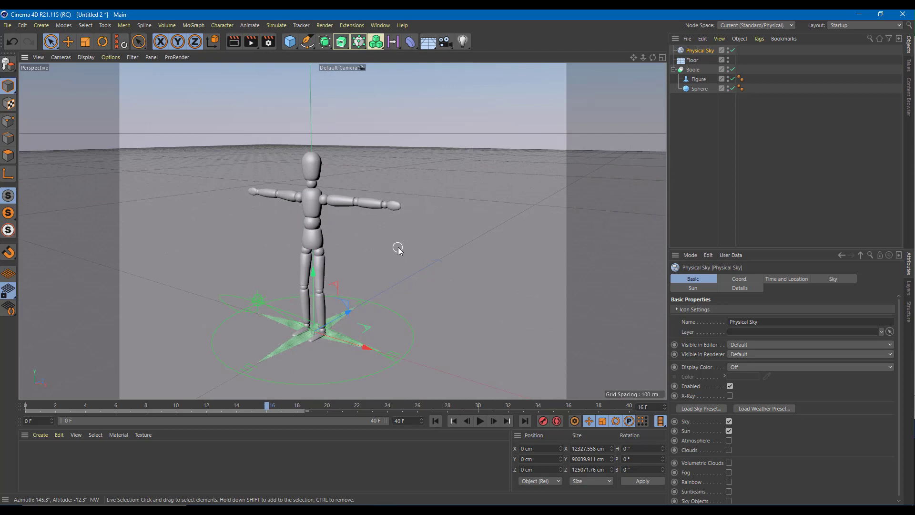
- Render all frames of the figure's reveal animation to the Picture Viewer
alt+drag(390, 241, 418, 248)
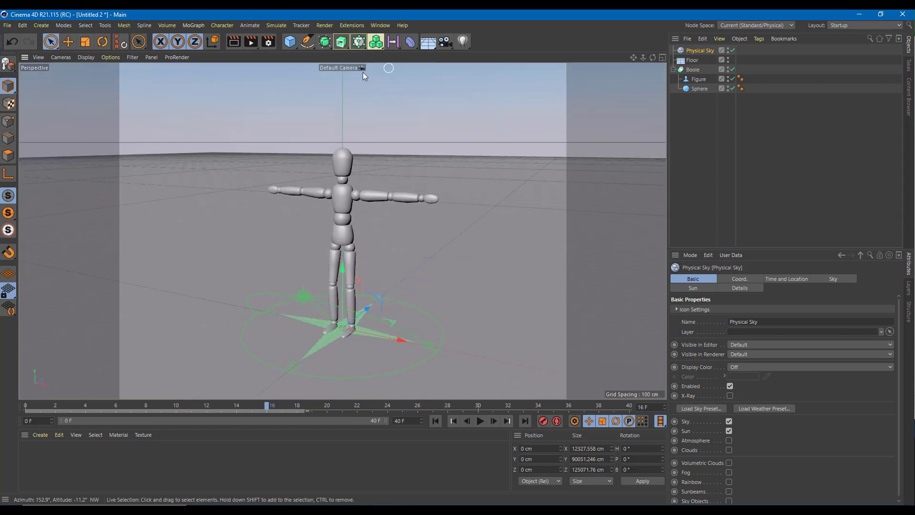
scroll(427, 100, up, 3)
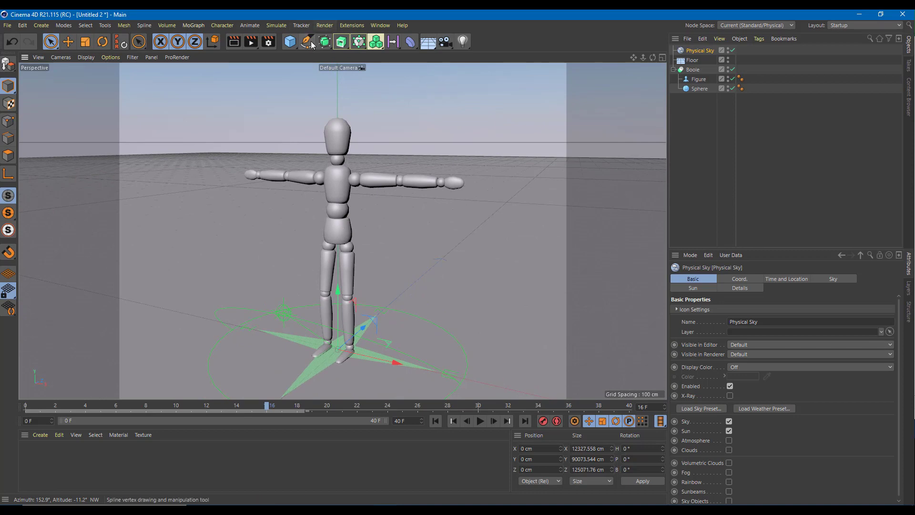
click(250, 43)
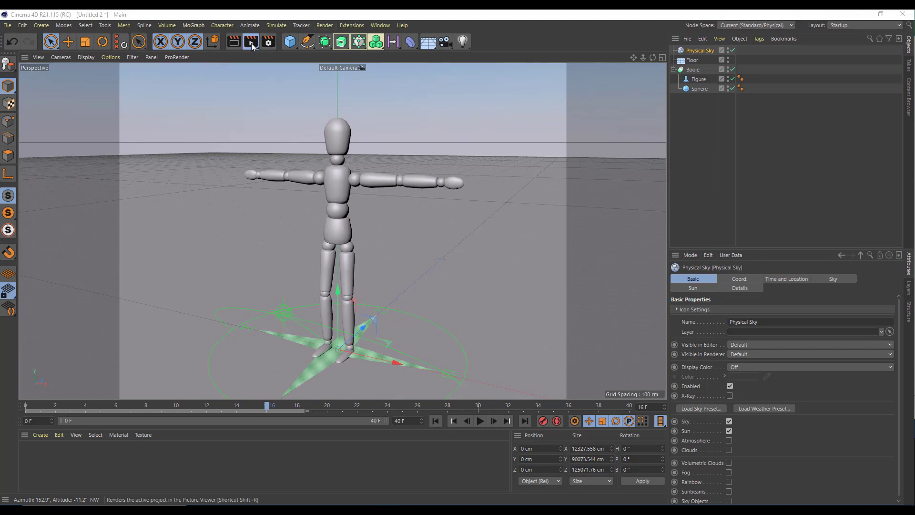
click(487, 296)
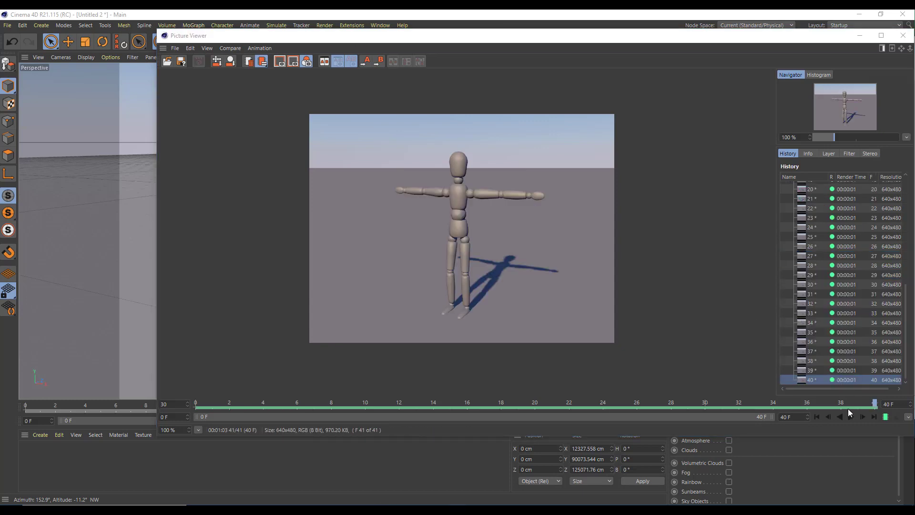
- Play back the rendered animation in the Picture Viewer, stop it, and close the viewer
click(850, 417)
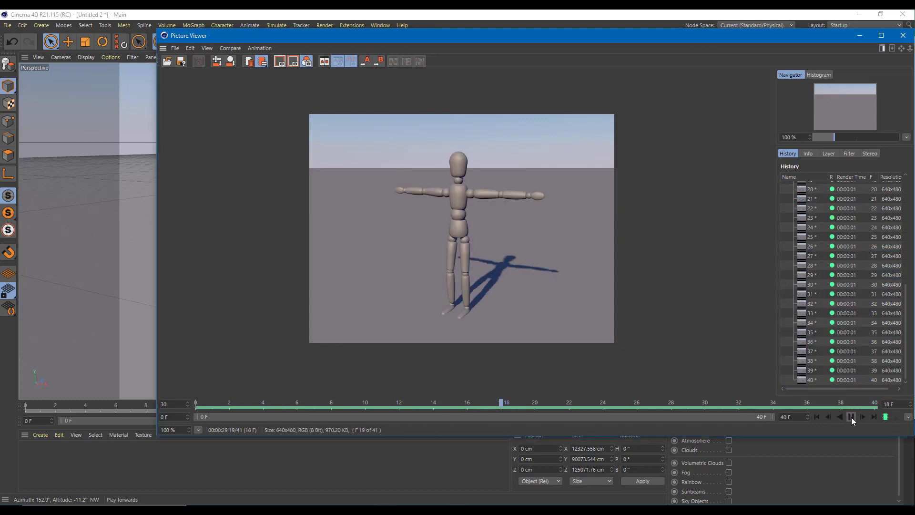
click(851, 416)
click(851, 417)
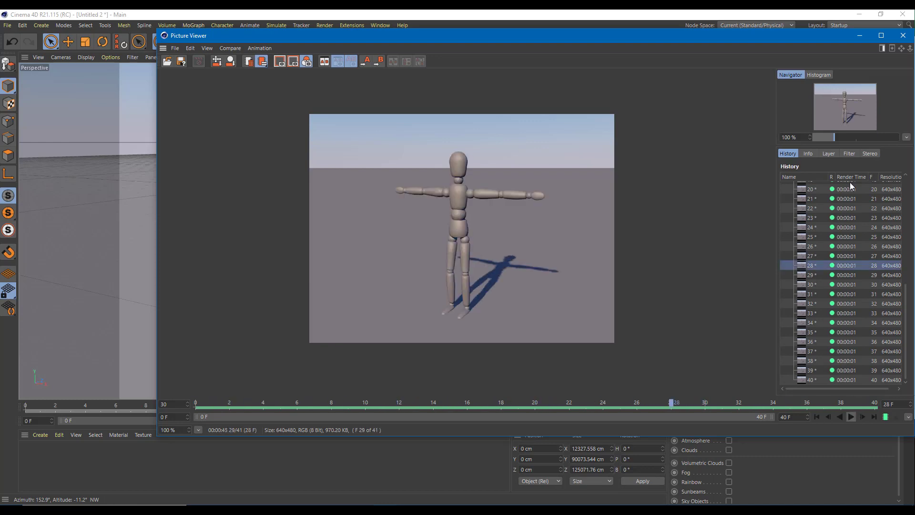
click(903, 37)
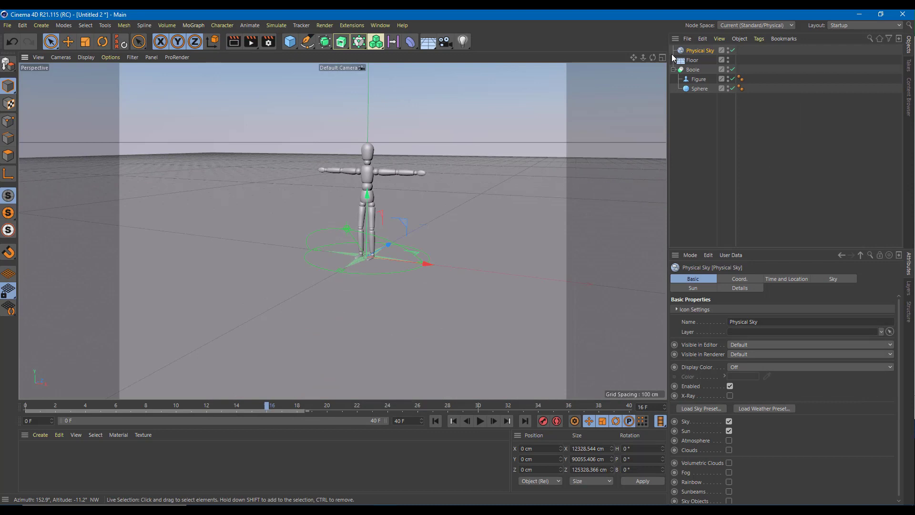